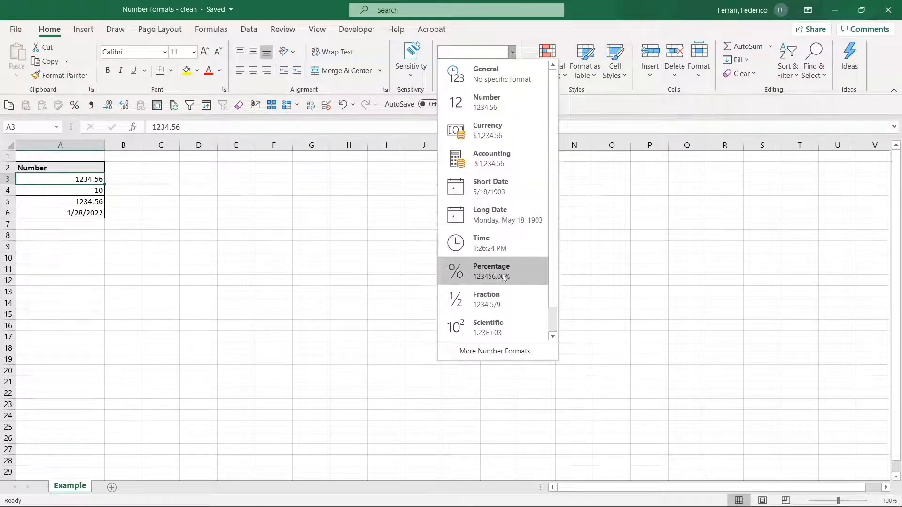
- Browse the quick number formats through to Text for cell A3, plus the accounting currency choices
scroll(548, 277, down, 1)
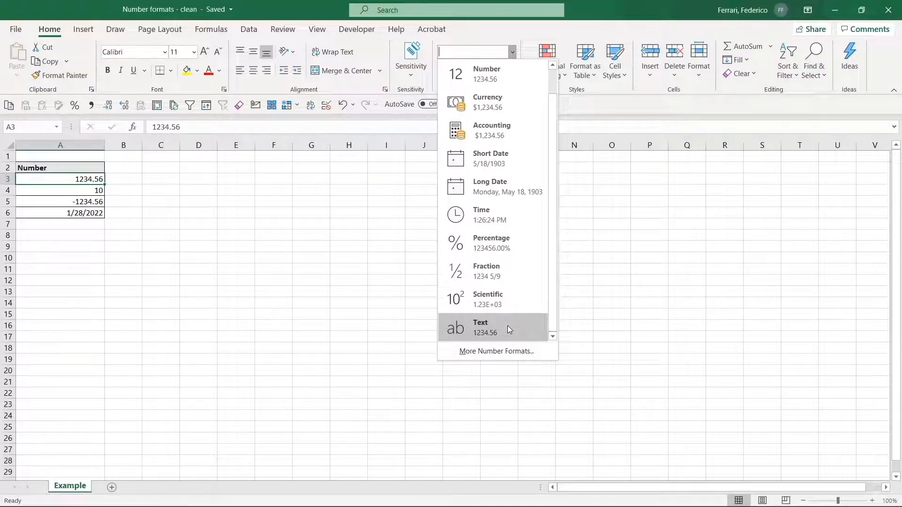
click(425, 268)
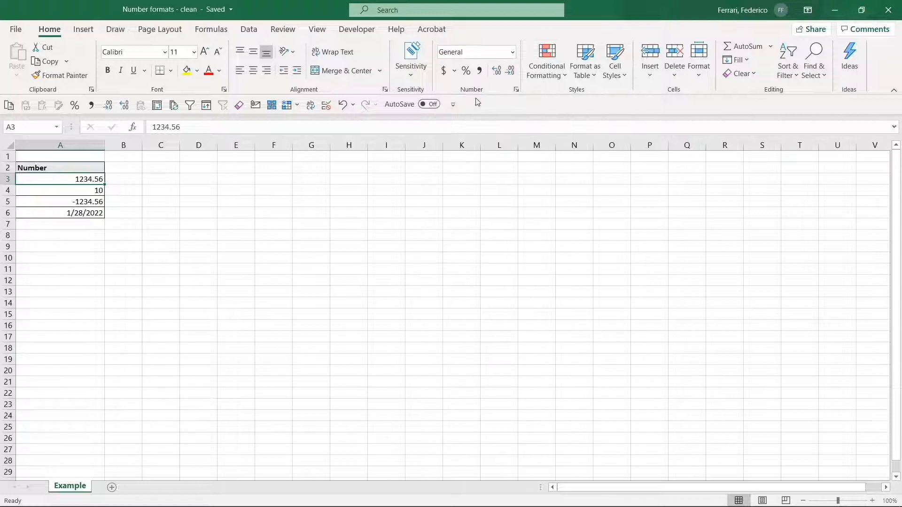
click(458, 74)
click(478, 231)
- Open the Format Cells dialog for A3 and preview the Number category with 3 decimal places, toggling the thousands separator on and off
click(517, 90)
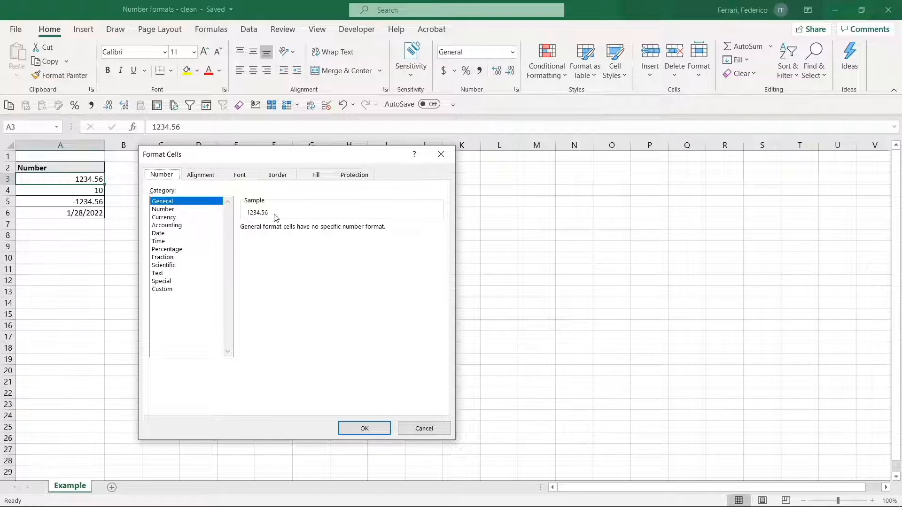
click(191, 210)
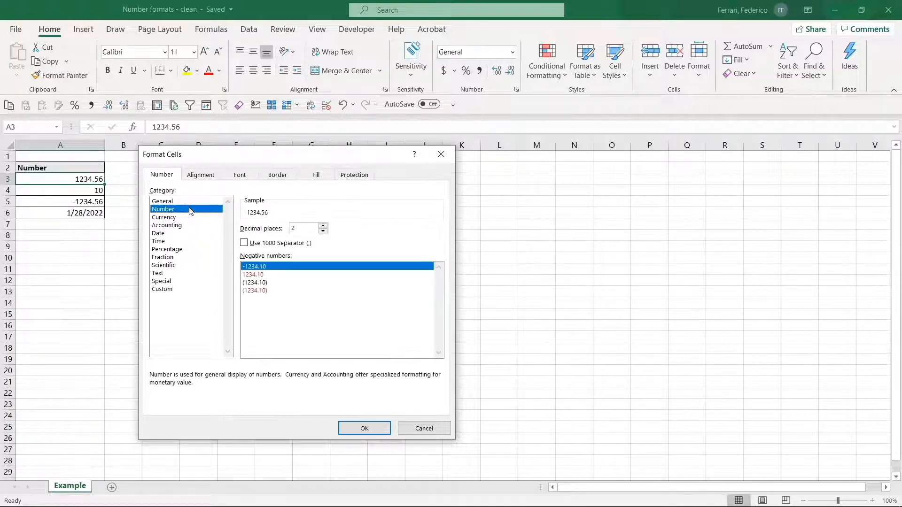
click(323, 226)
click(267, 245)
click(267, 245)
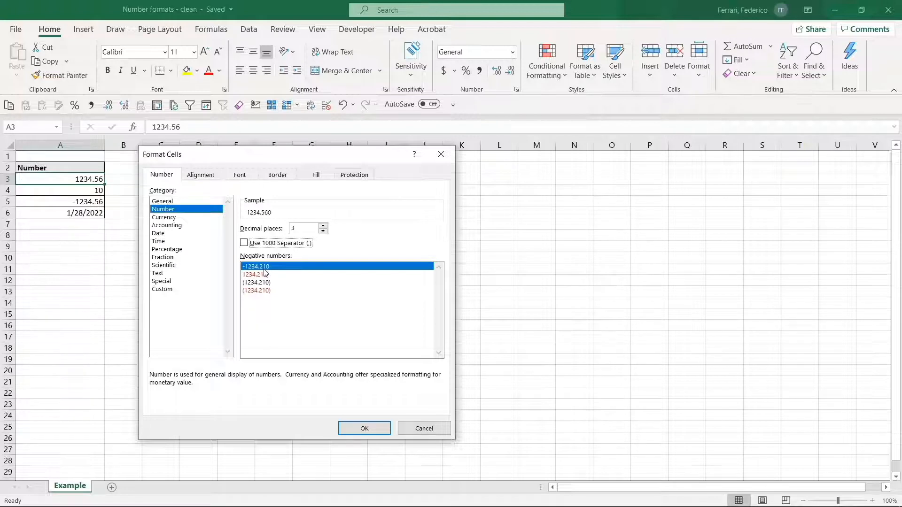
- Preview the Currency and Accounting categories for A3 and look through the available accounting currency symbols
click(197, 217)
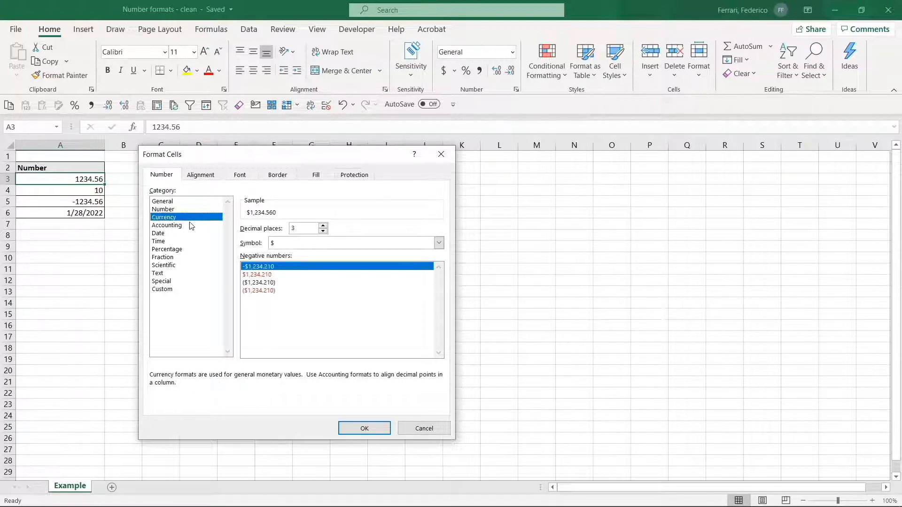
click(192, 226)
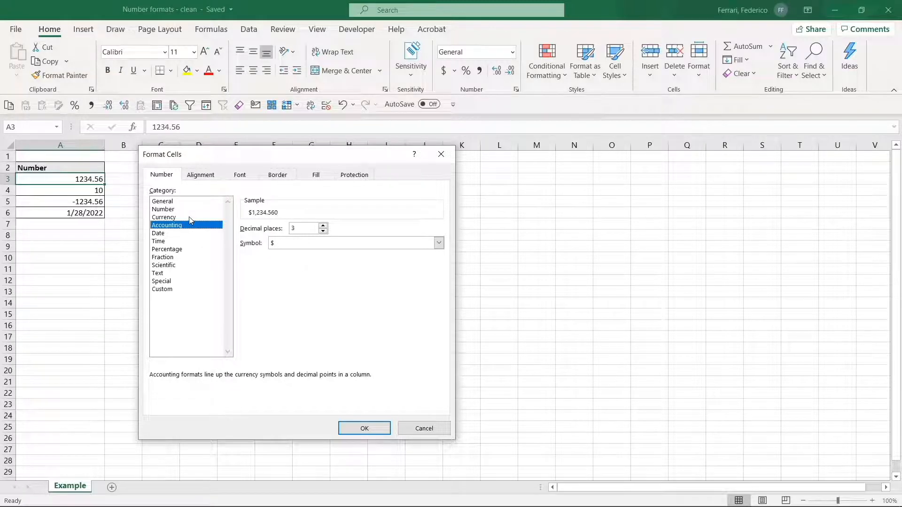
click(305, 243)
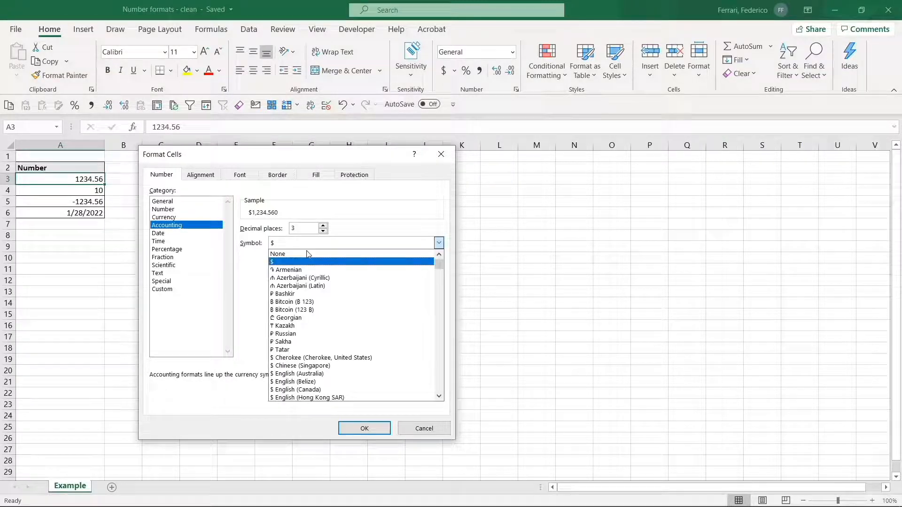
click(247, 275)
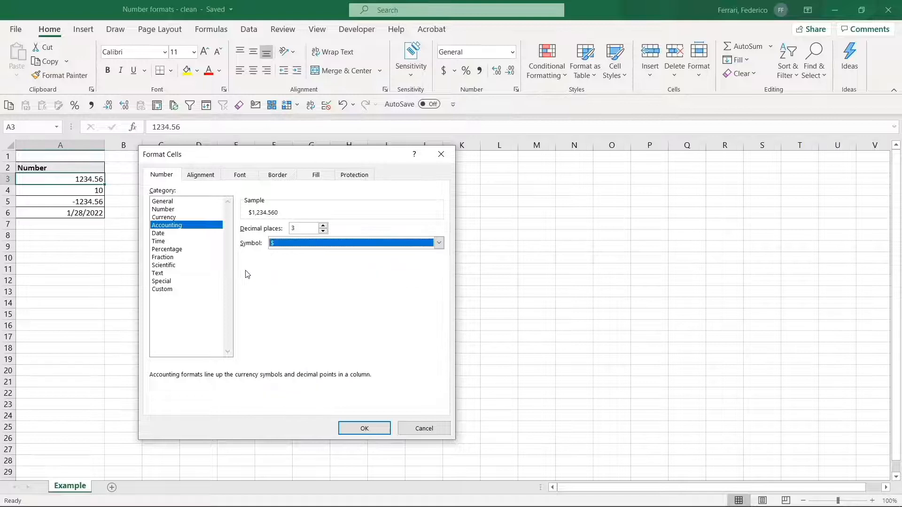
- Examine the display types in the Time and Date categories and the locales offered for dates
click(180, 234)
click(172, 242)
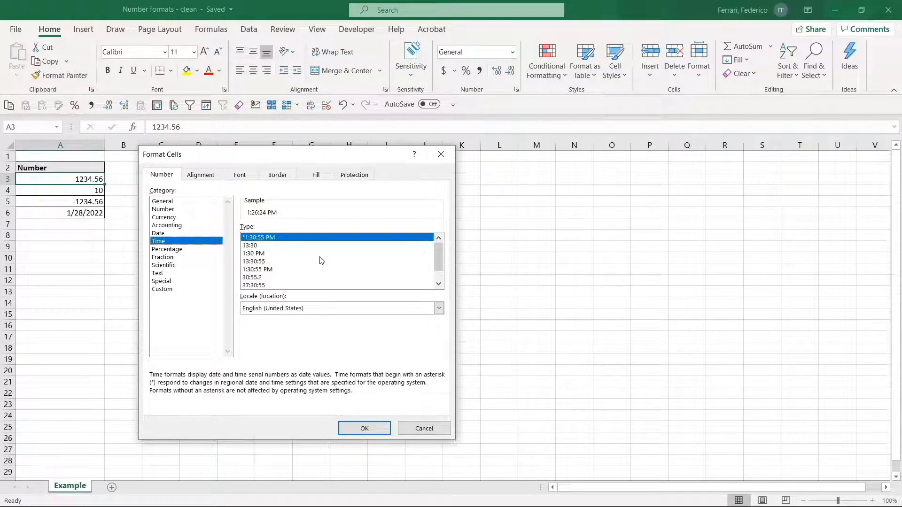
drag(440, 256, 441, 277)
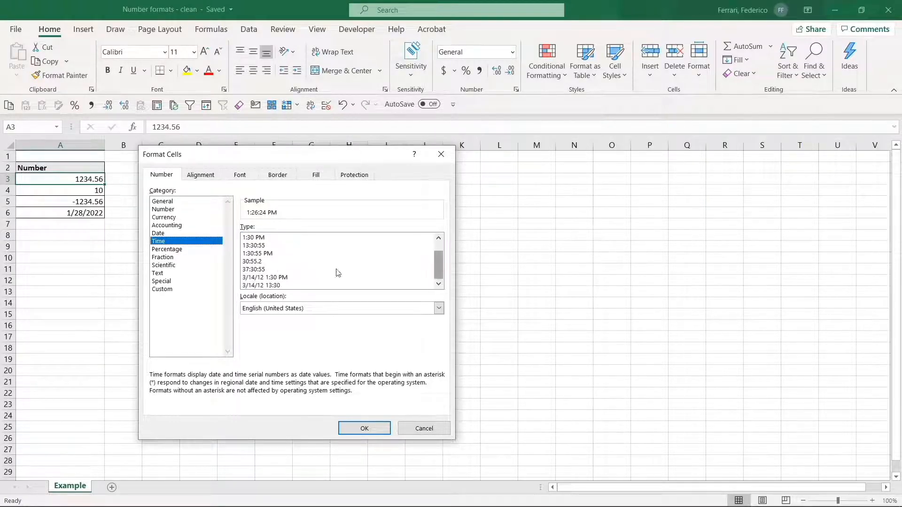
click(171, 233)
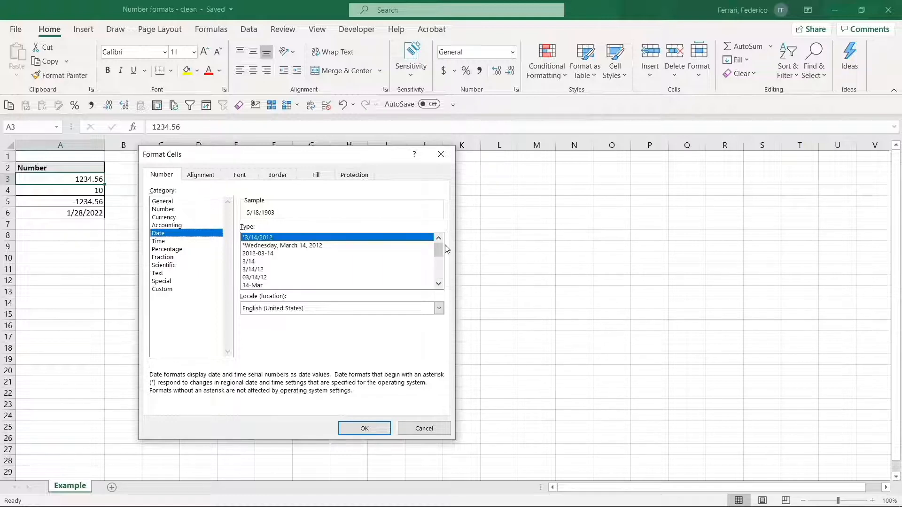
drag(442, 248, 439, 268)
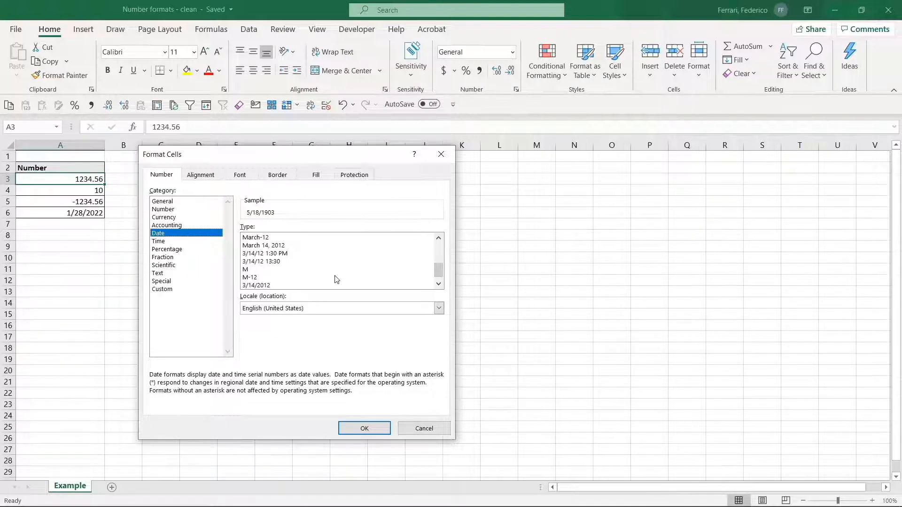
click(325, 308)
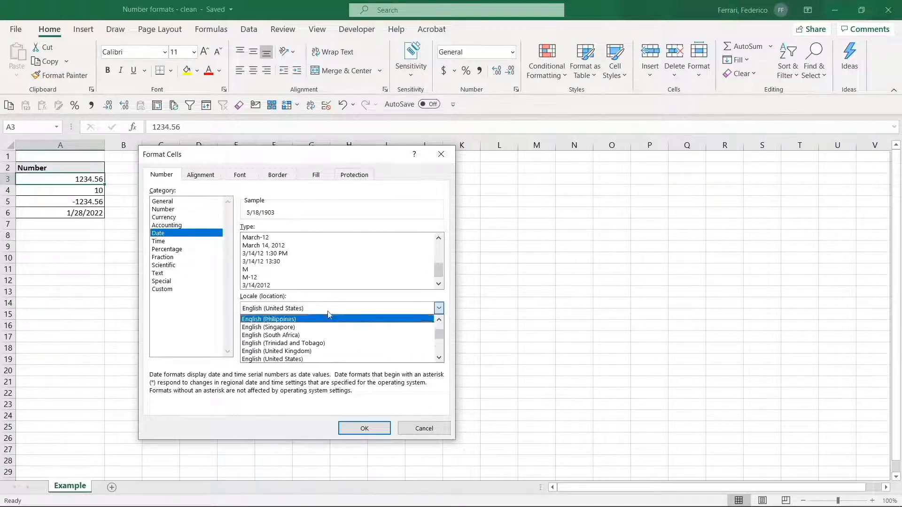
drag(441, 338, 441, 342)
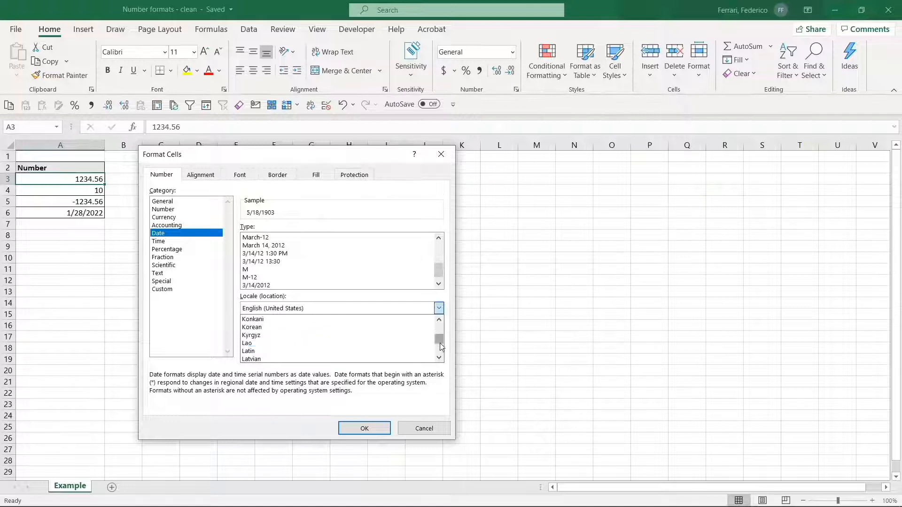
- Preview A3's value in the Percentage, Fraction, Scientific and Text categories
click(199, 252)
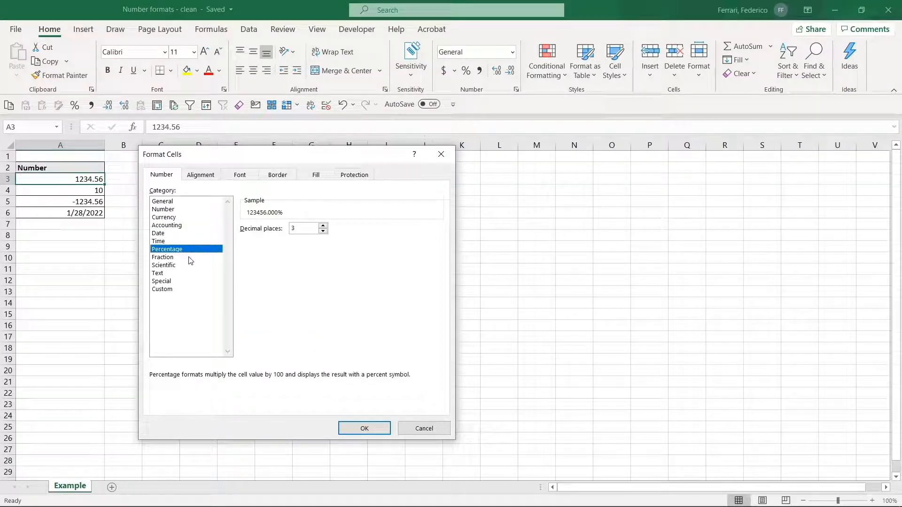
click(189, 258)
click(184, 266)
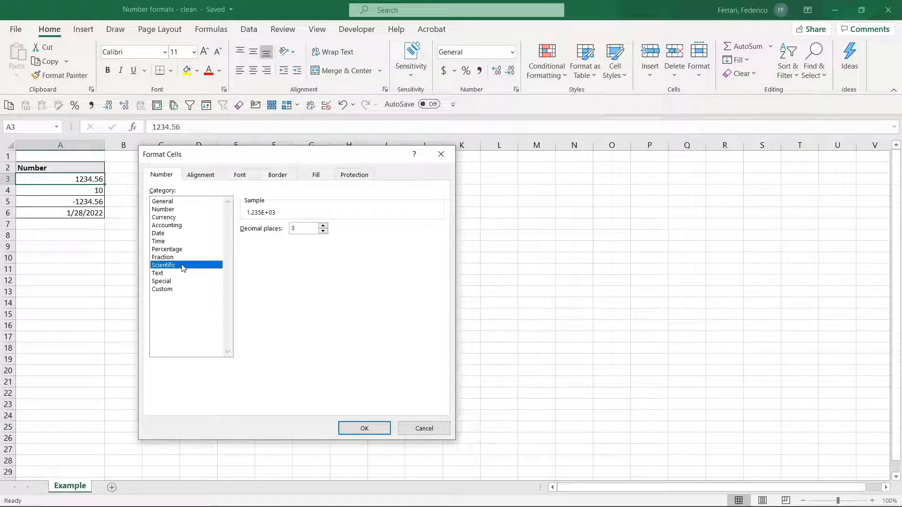
click(174, 273)
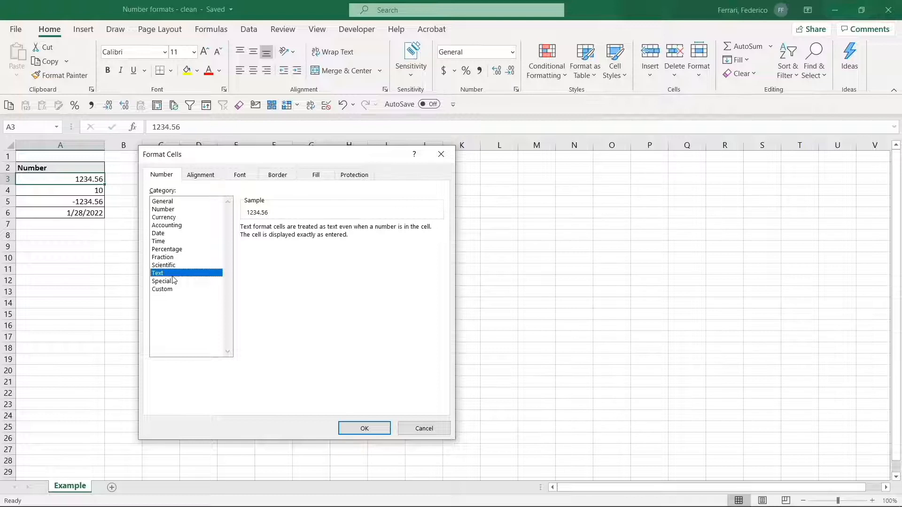
- Preview the Special formats Zip Code, Zip Code + 4, Phone Number and Social Security Number, and browse their locales
click(175, 282)
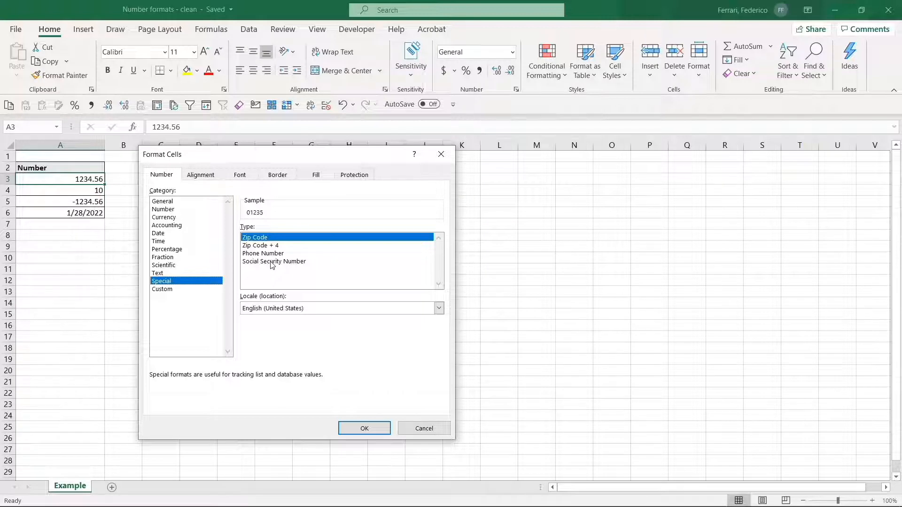
key(Down)
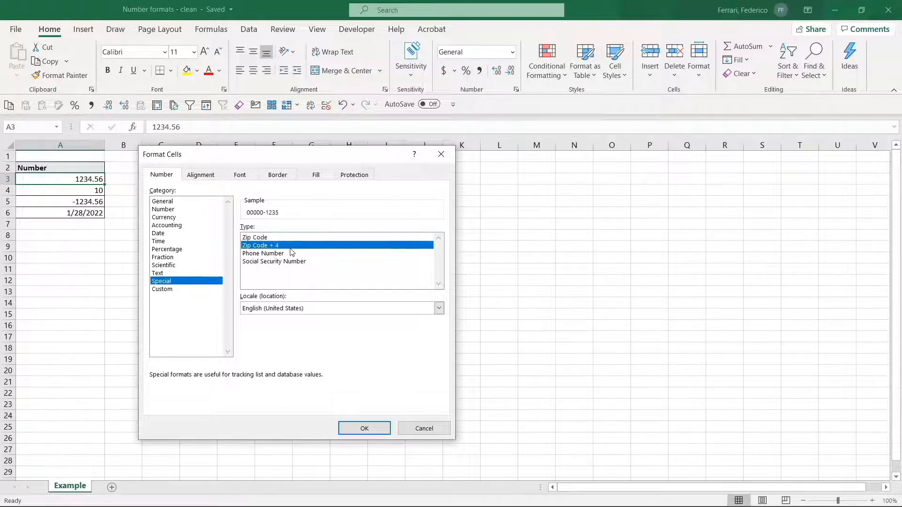
key(Down)
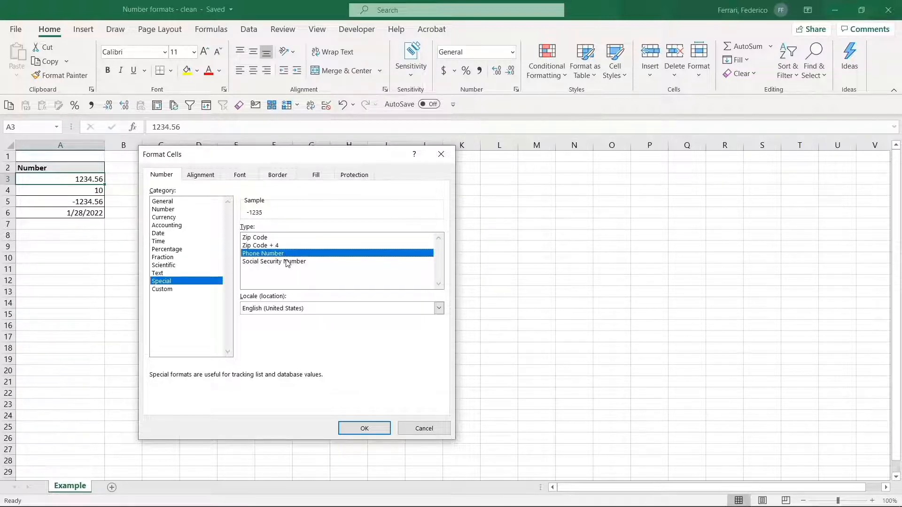
key(Down)
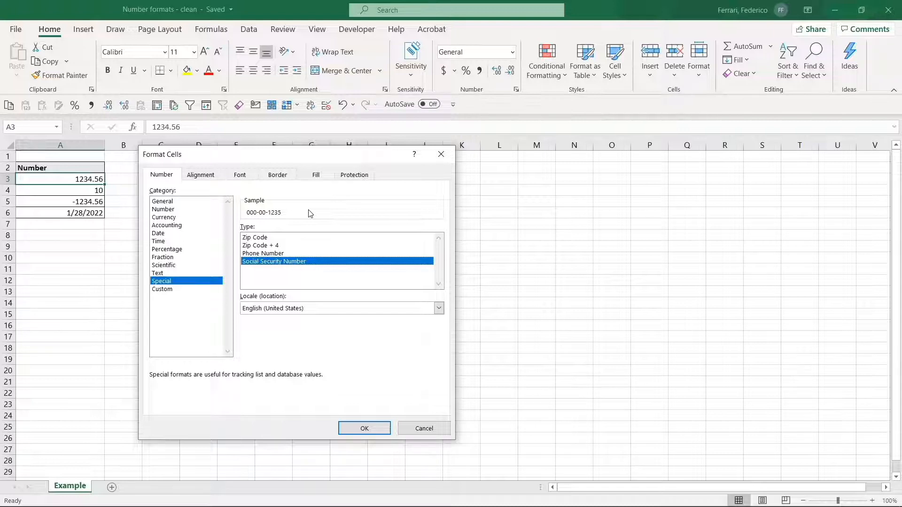
click(288, 310)
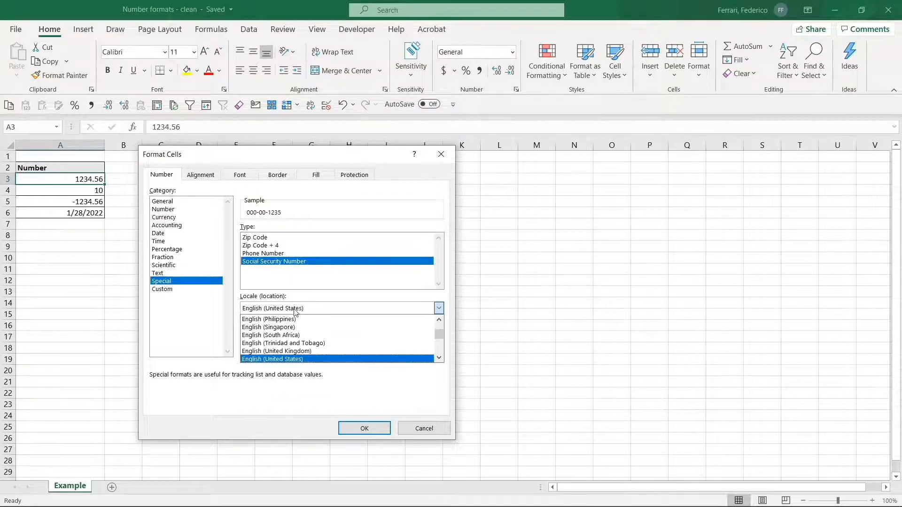
drag(439, 335, 440, 332)
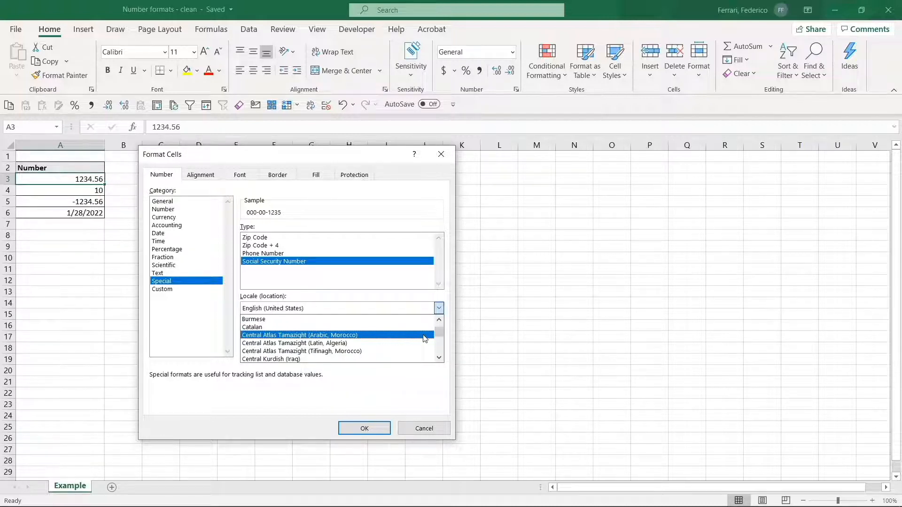
- Preview the Custom format codes 0, 0.00 and #,##0 on A3, and close the dialog without applying any
click(159, 290)
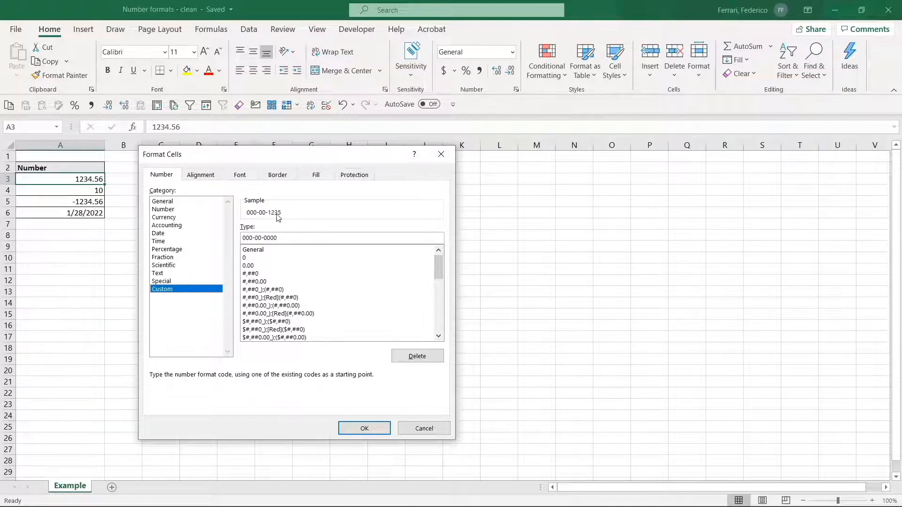
click(260, 258)
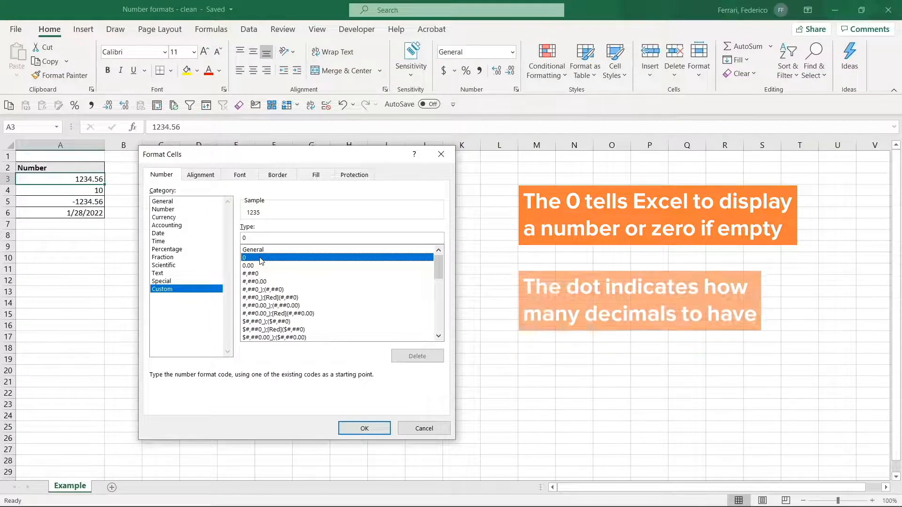
click(252, 267)
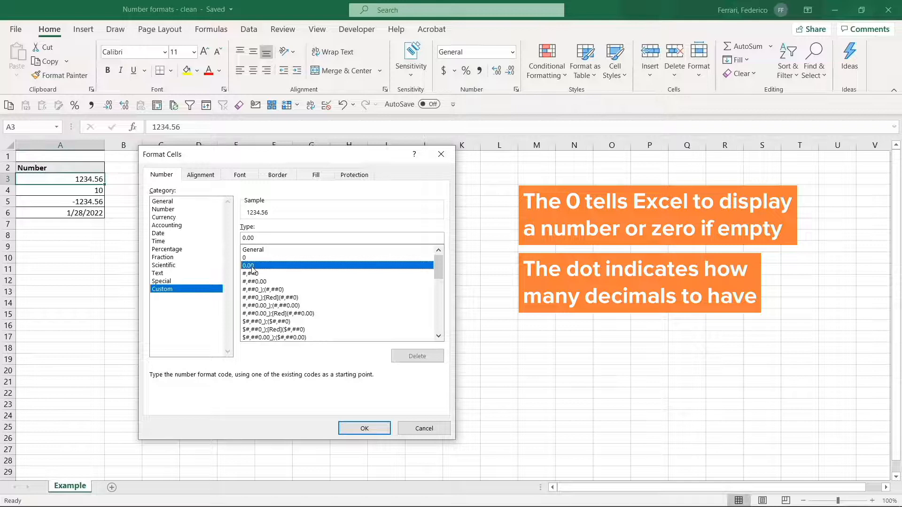
click(257, 275)
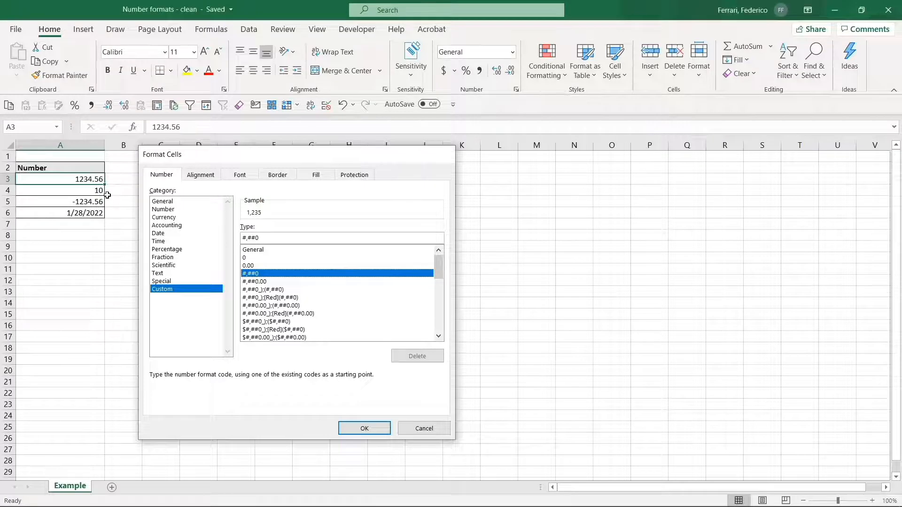
key(Escape)
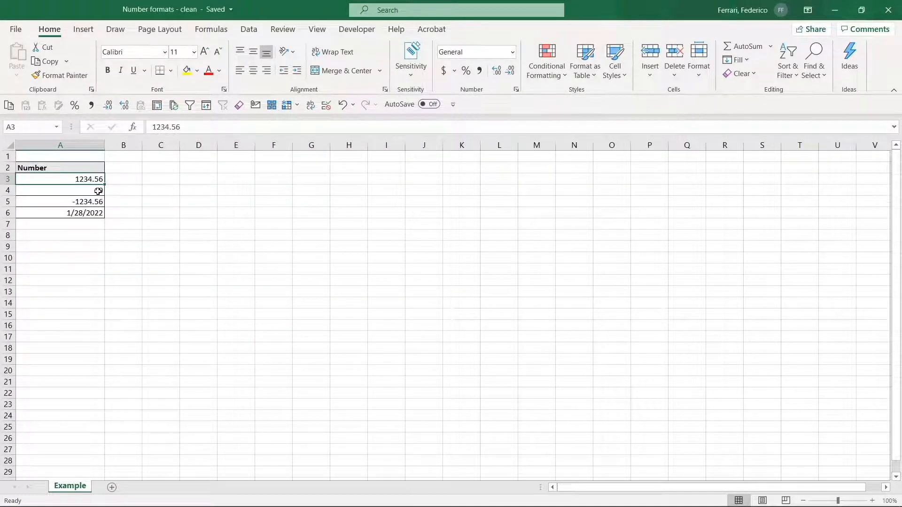
- Preview the custom number format code 0000 on cell A4
click(88, 192)
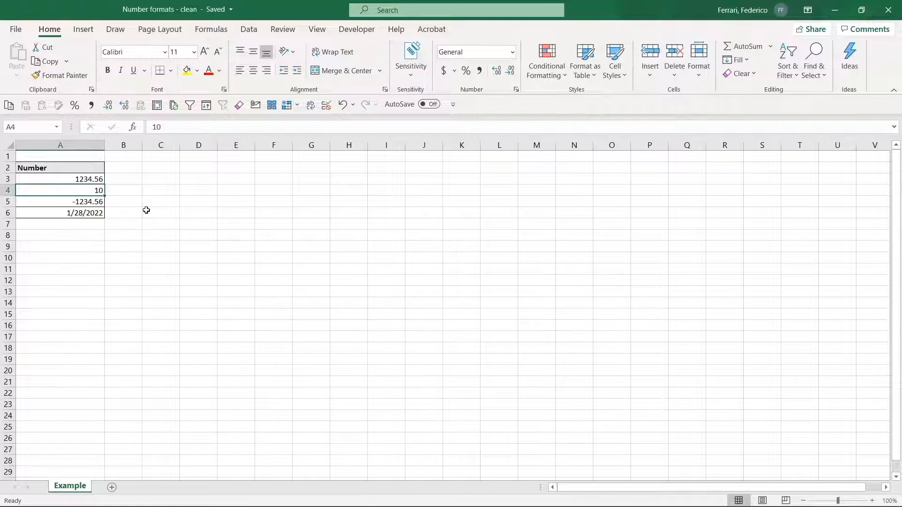
key(ctrl+1)
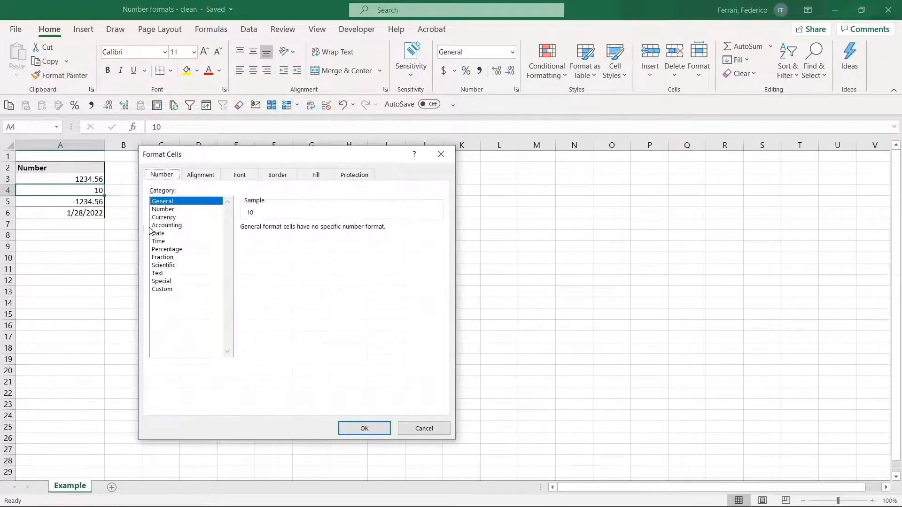
click(169, 290)
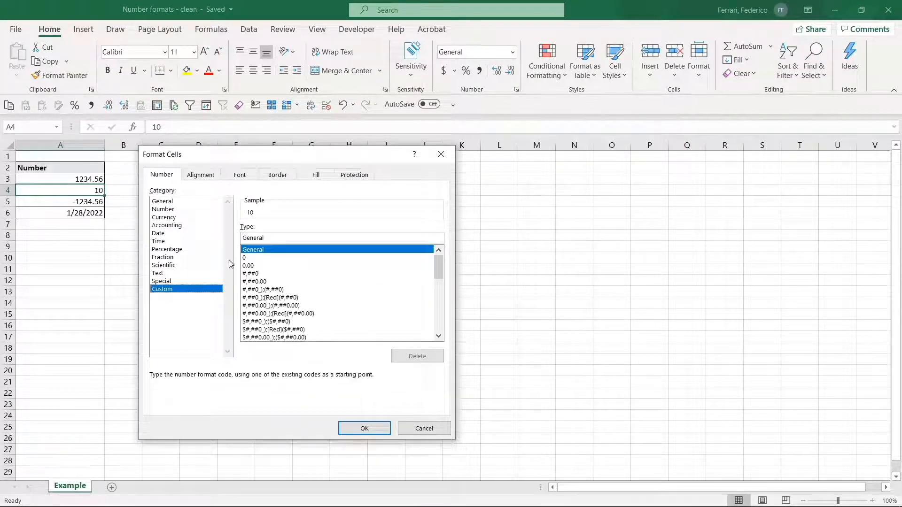
drag(265, 239, 229, 236)
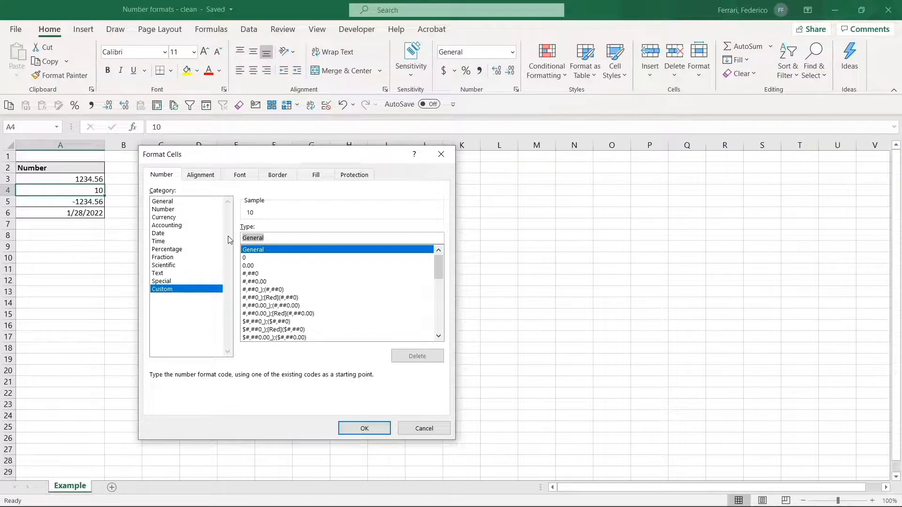
text(0000)
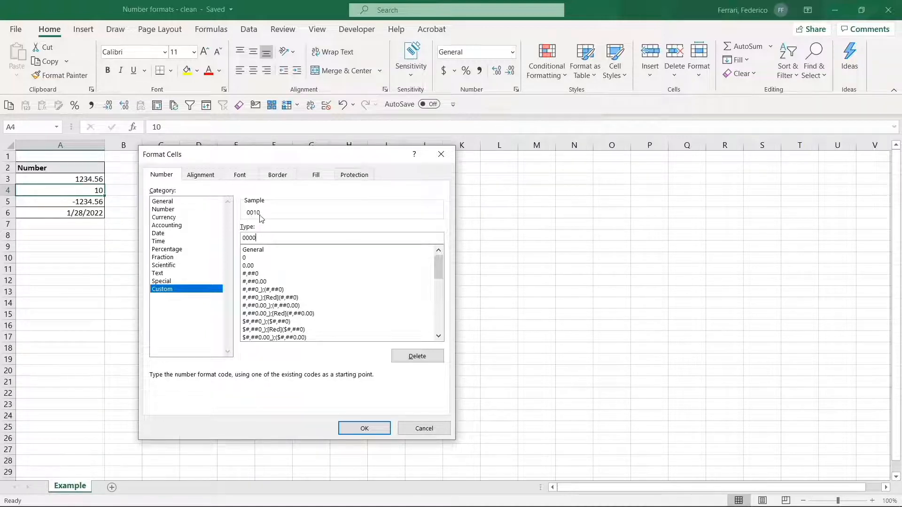
- Preview the custom number format code #### on A4 and discard it without applying
drag(246, 237, 241, 238)
click(274, 235)
drag(274, 234, 235, 244)
text(####)
drag(250, 238, 242, 239)
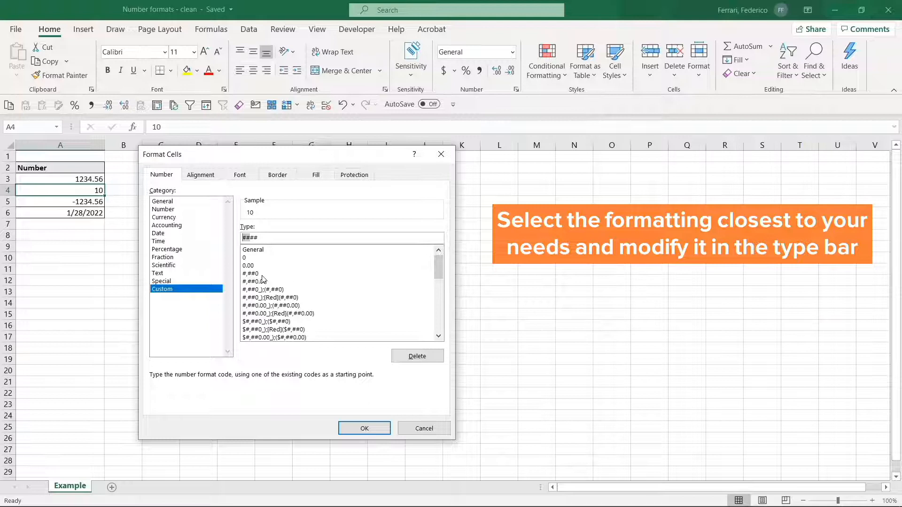
drag(258, 237, 235, 239)
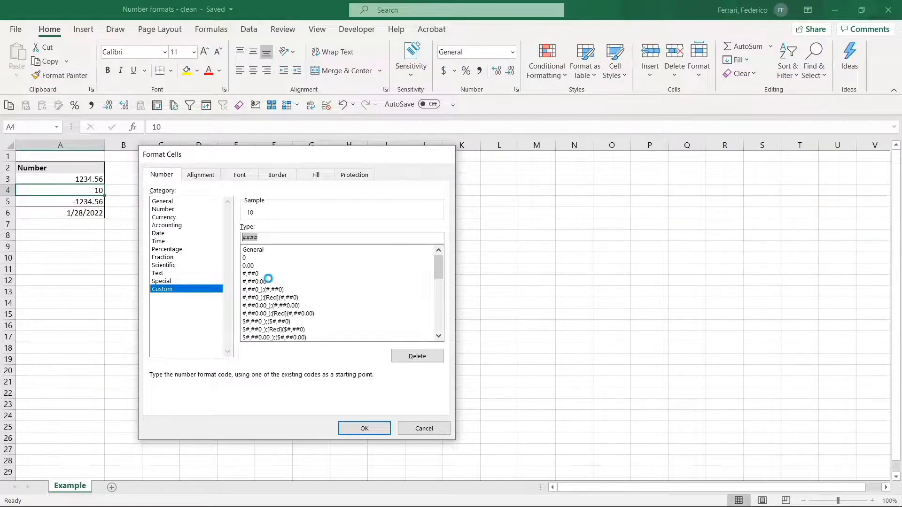
key(Escape)
- Preview the custom code #,##0 on A3 and choose #,##0.00 as its format code
click(92, 180)
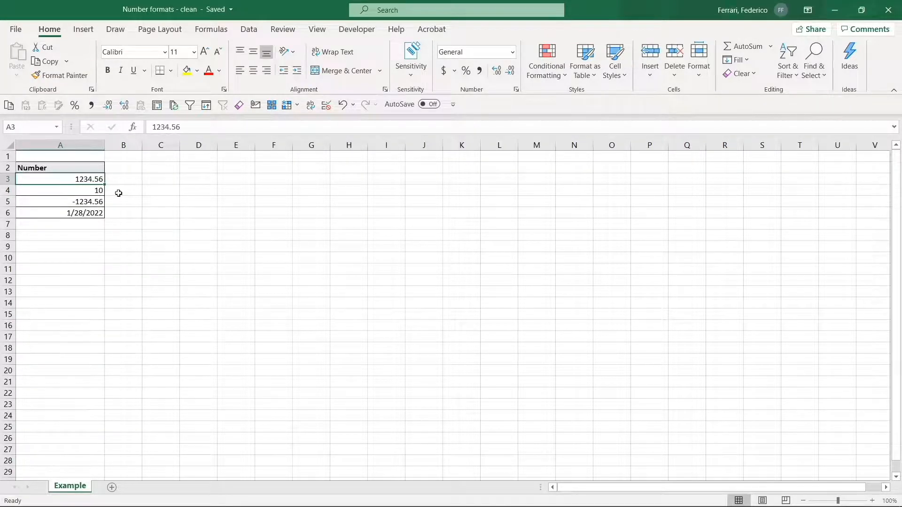
key(ctrl+1)
click(178, 290)
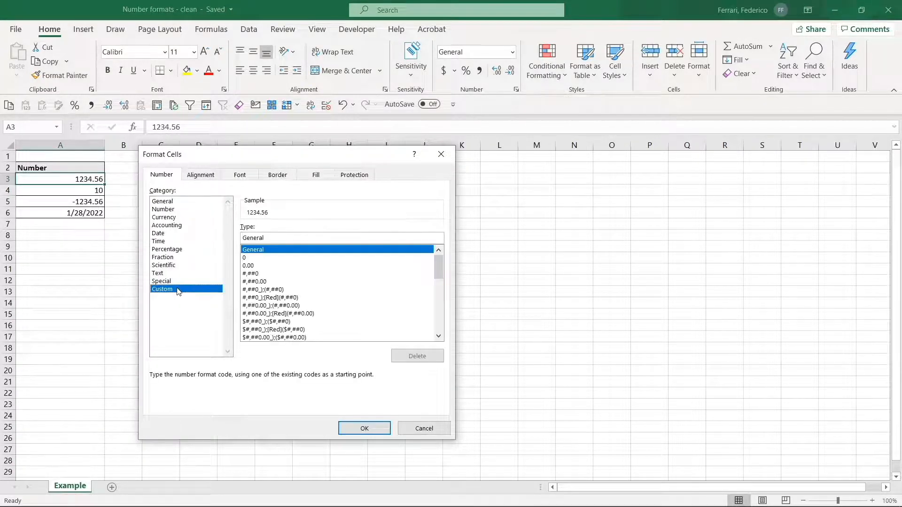
click(260, 275)
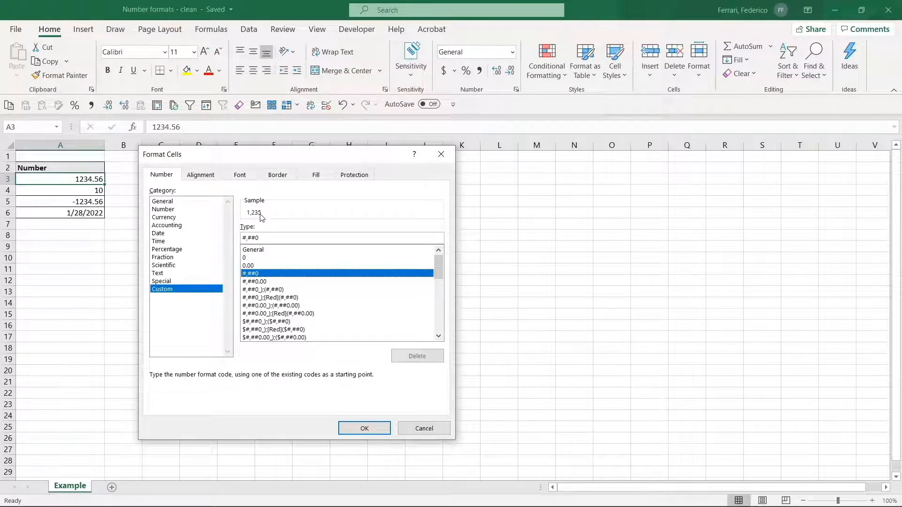
click(262, 282)
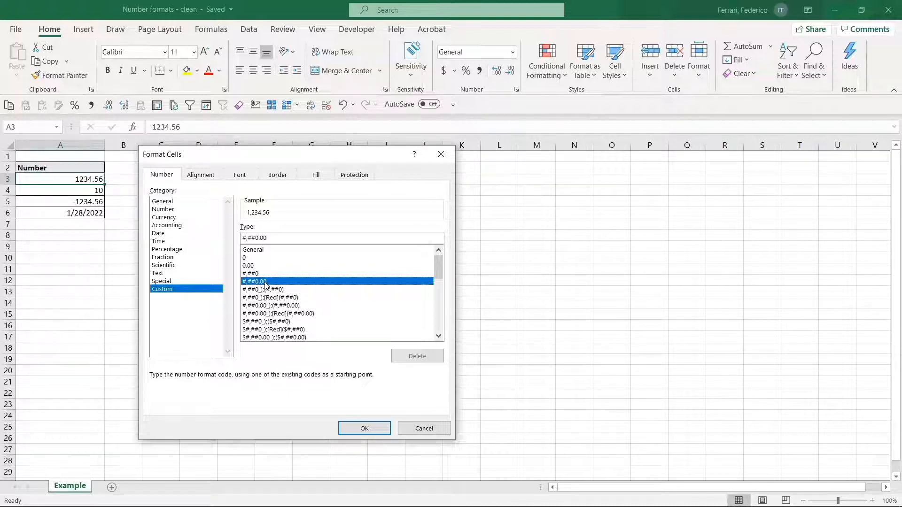
- Replace the comma in A3's format code with a space, giving # ##0.00, and apply it
click(251, 238)
key(BackSpace)
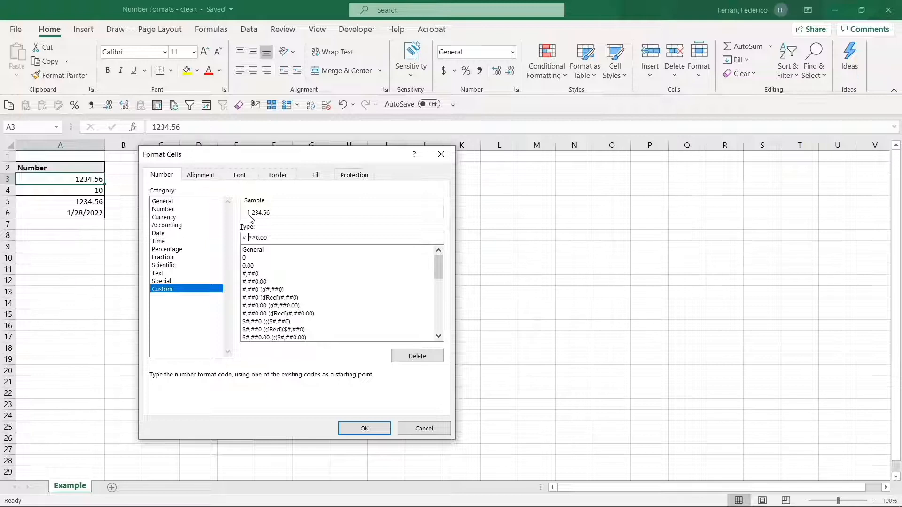
key(BackSpace)
text(q)
key(BackSpace)
click(372, 427)
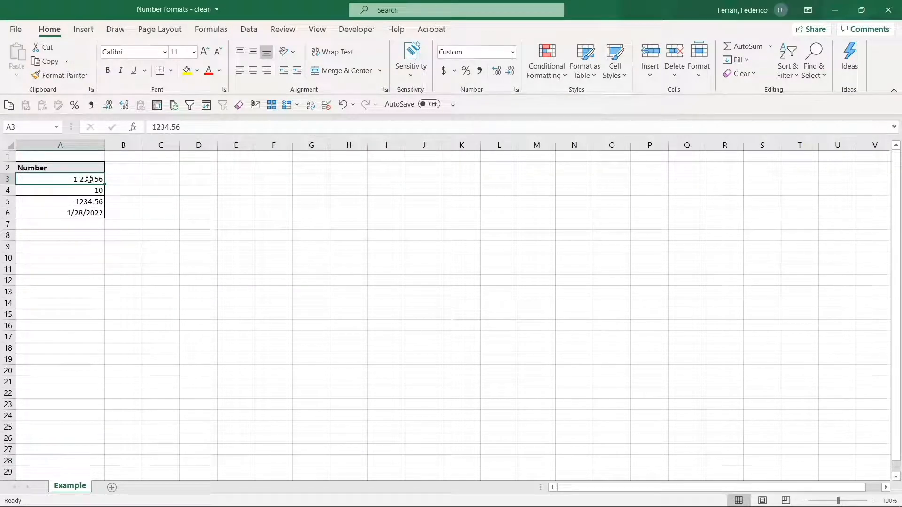
- Preview the custom code #,##0_);(#,##0) on A5 and choose #,##0_);[Red](#,##0) as the starting code
key(Down)
key(Down)
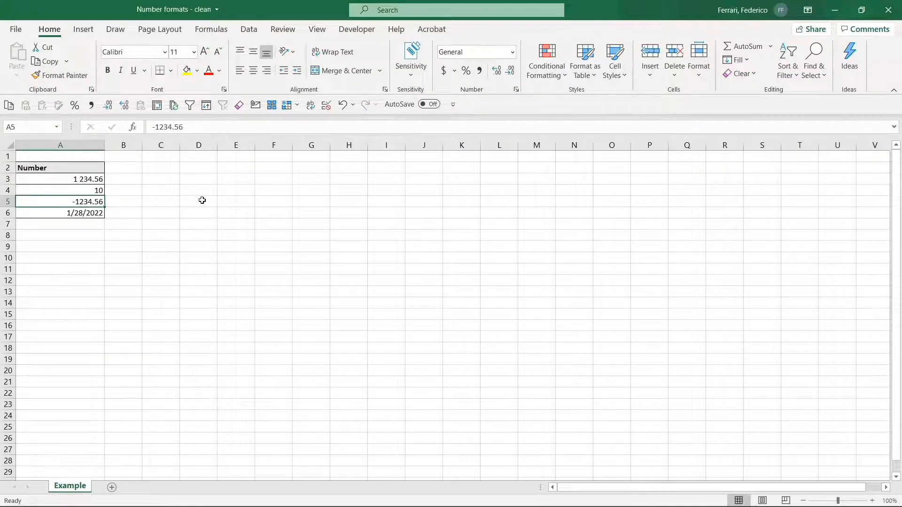
key(ctrl+1)
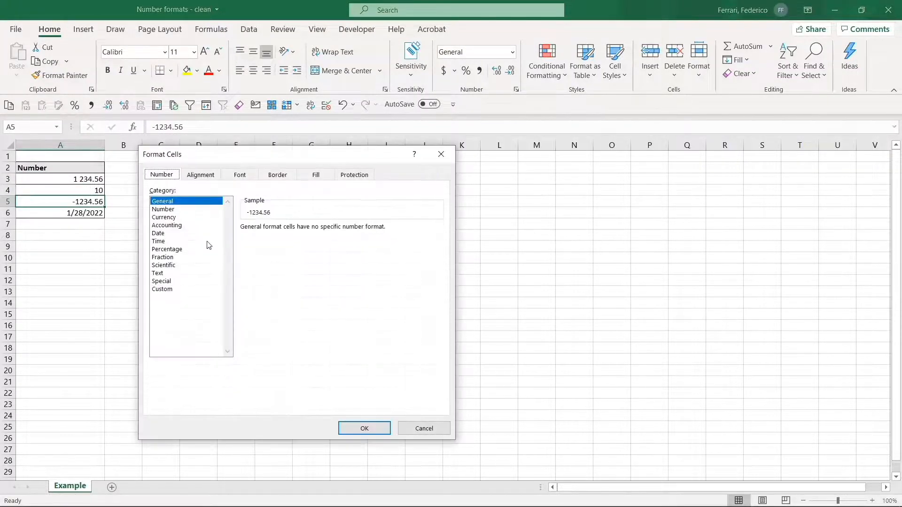
click(180, 290)
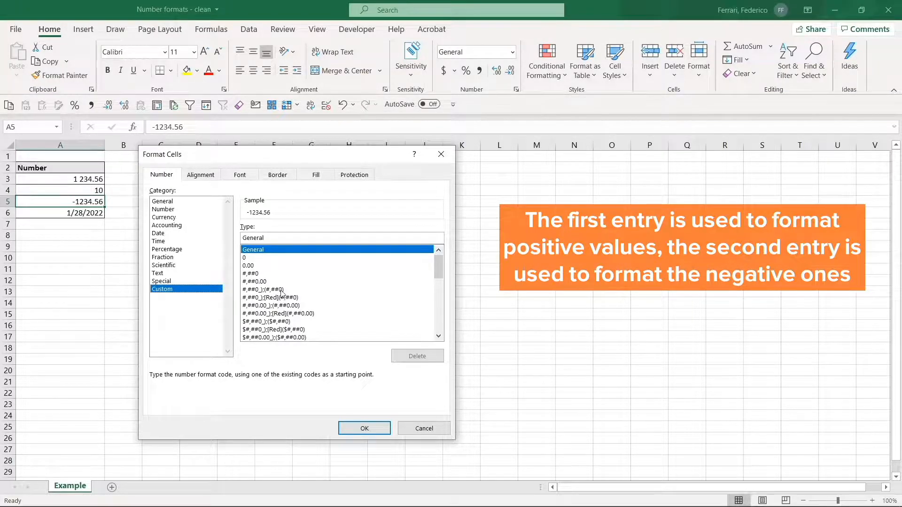
click(277, 289)
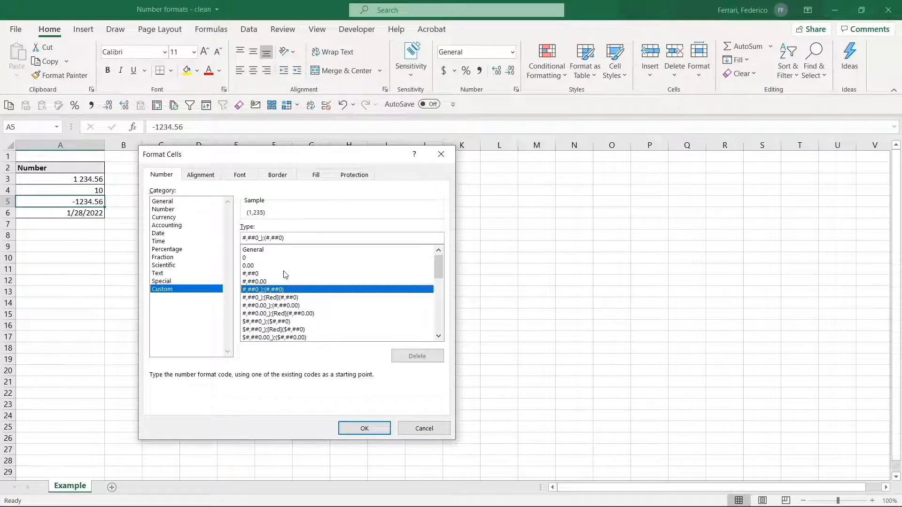
click(293, 297)
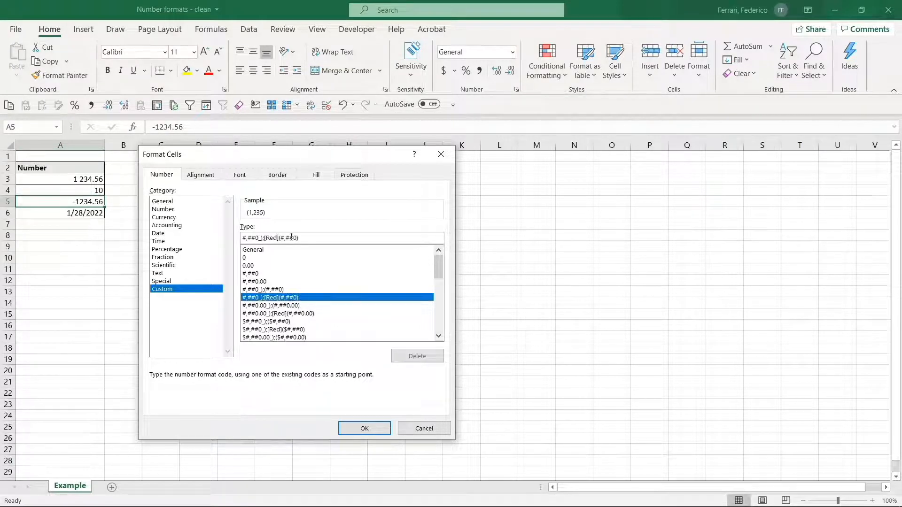
- Edit A5's negative section to green with a minus sign instead of parentheses, giving #,##0_);[Green]-#,##0
key(BackSpace)
key(BackSpace)
key(BackSpace)
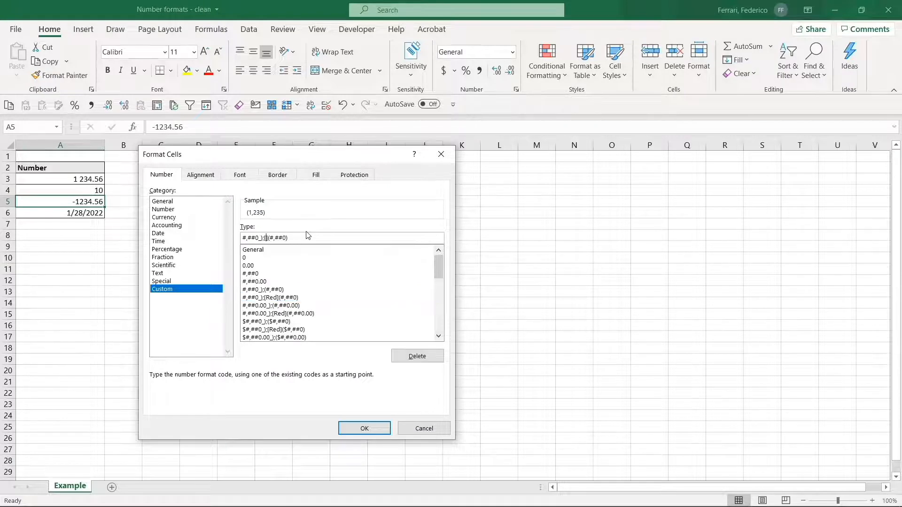
text(Green)
key(BackSpace)
key(Left)
key(BackSpace)
text(-)
- Apply the edited format to A5 and review its code in the Custom format list
click(358, 427)
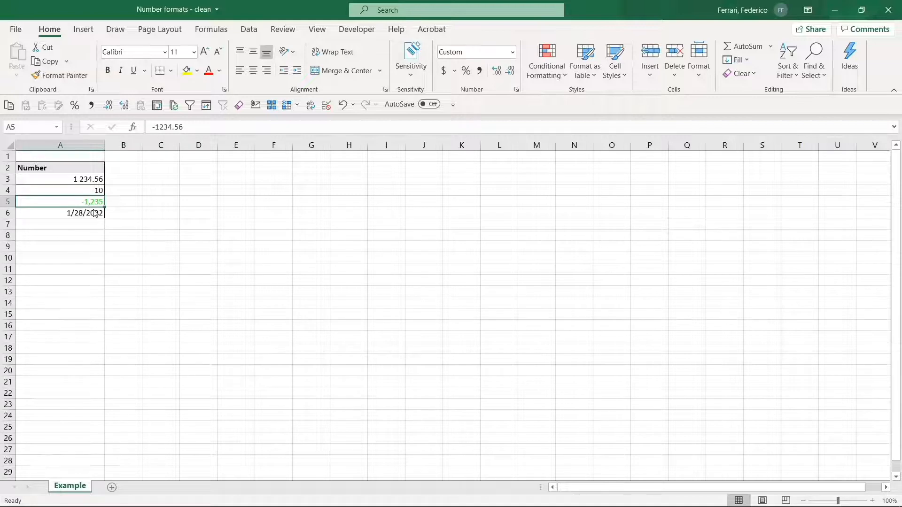
key(ctrl+1)
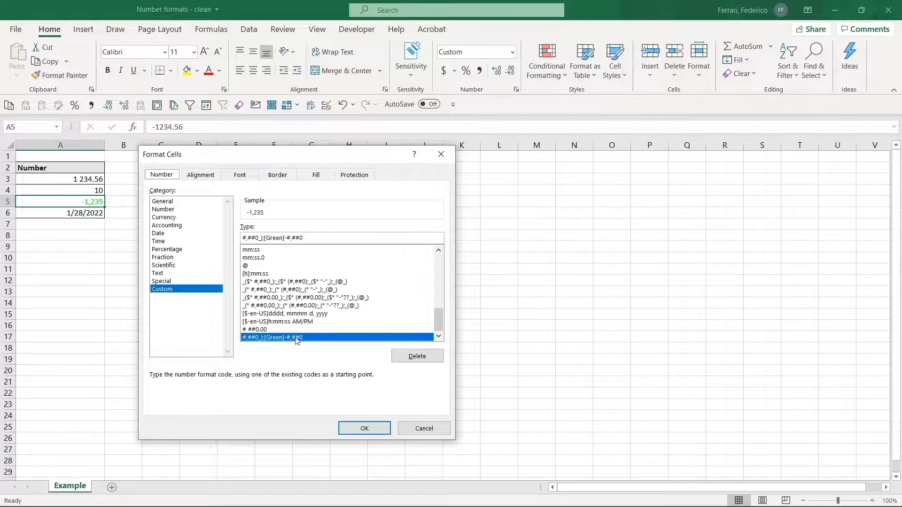
key(Escape)
- Preview the long date type with weekday on A6 and browse the remaining Date types
click(96, 214)
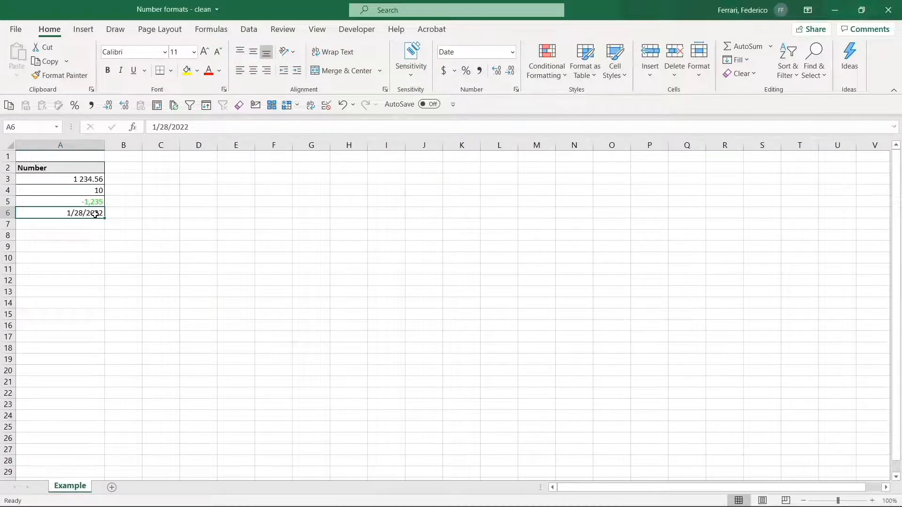
key(ctrl+1)
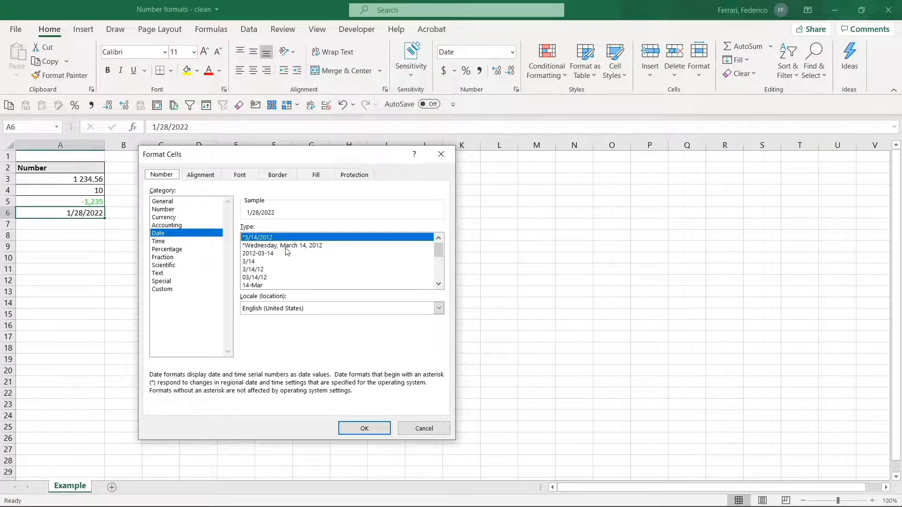
click(323, 249)
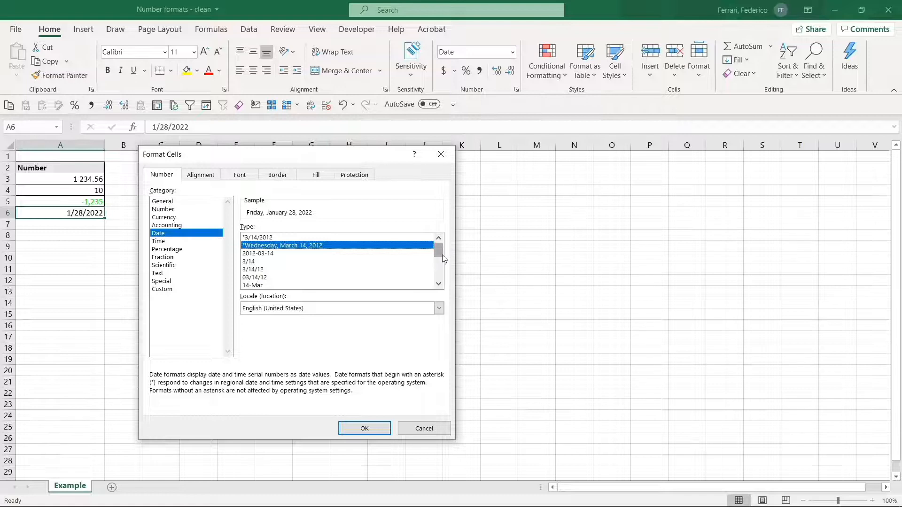
drag(440, 252, 437, 282)
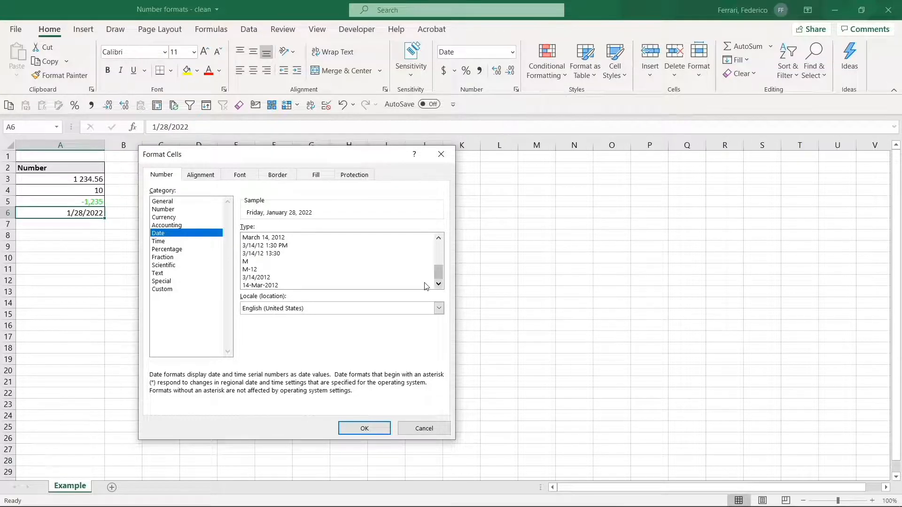
- Base A6's custom date format on m/d/yyyy and change its month code to mm
click(172, 292)
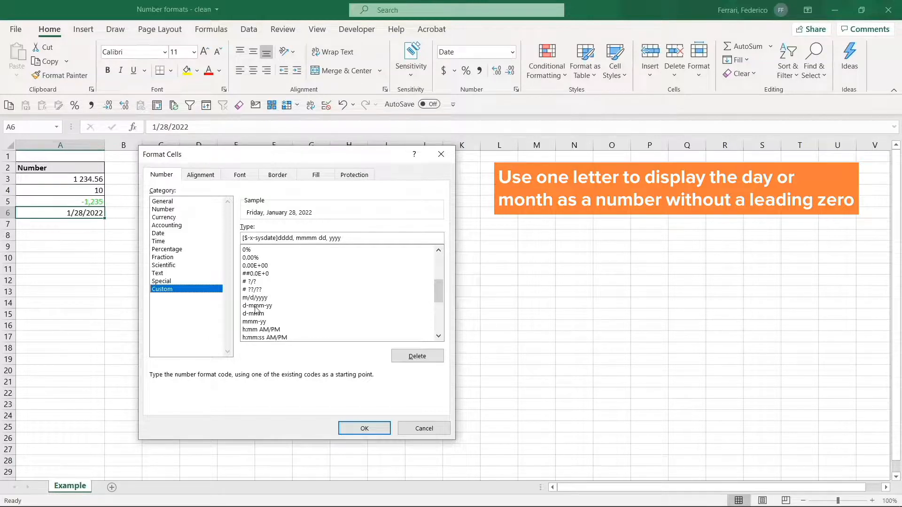
click(259, 298)
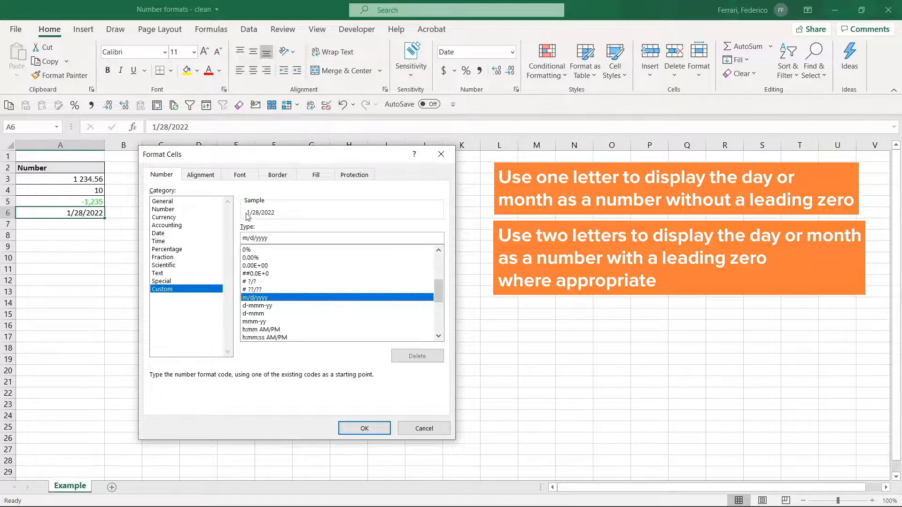
click(248, 237)
text(m)
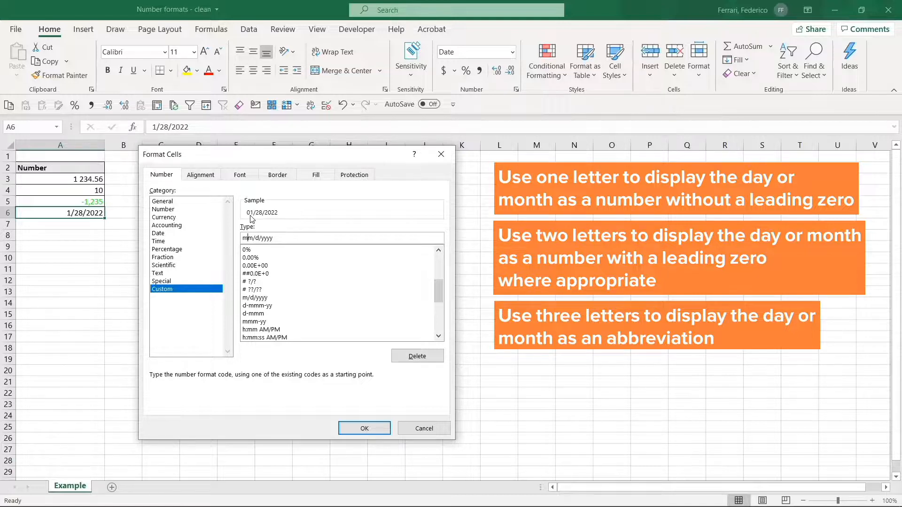
- Preview longer month and day codes on A6, extending the format to mmmm/dddd/yyyy
text(m)
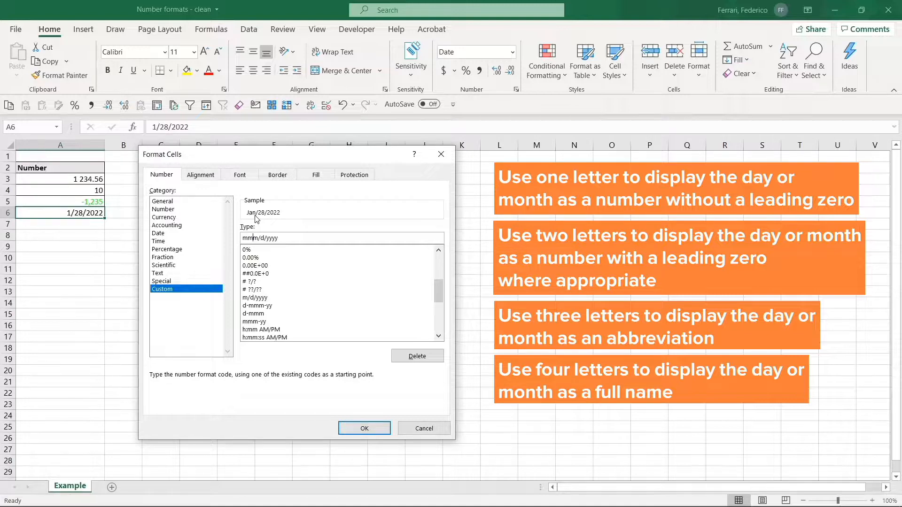
text(m)
text(ddd)
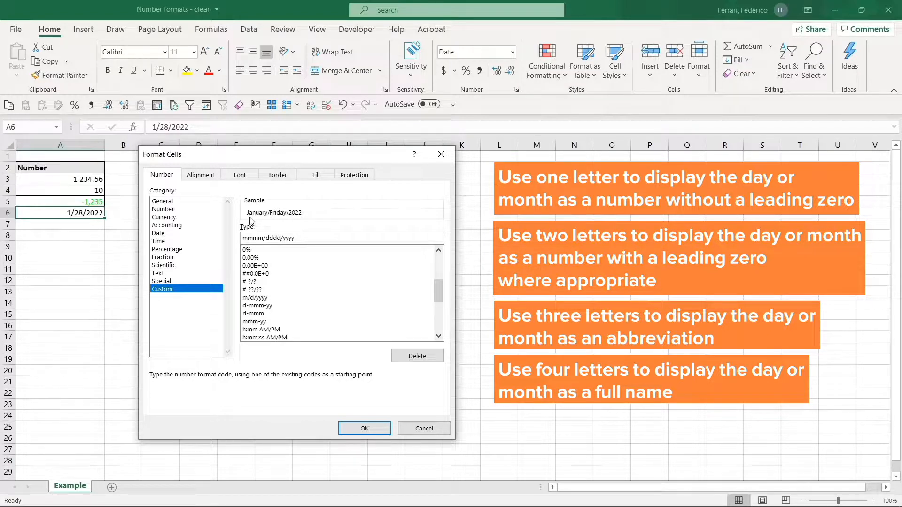
- Shorten the day code to d, try a five-letter month code, and reset the format to mm/d/yyyy
key(BackSpace)
key(BackSpace)
key(BackSpace)
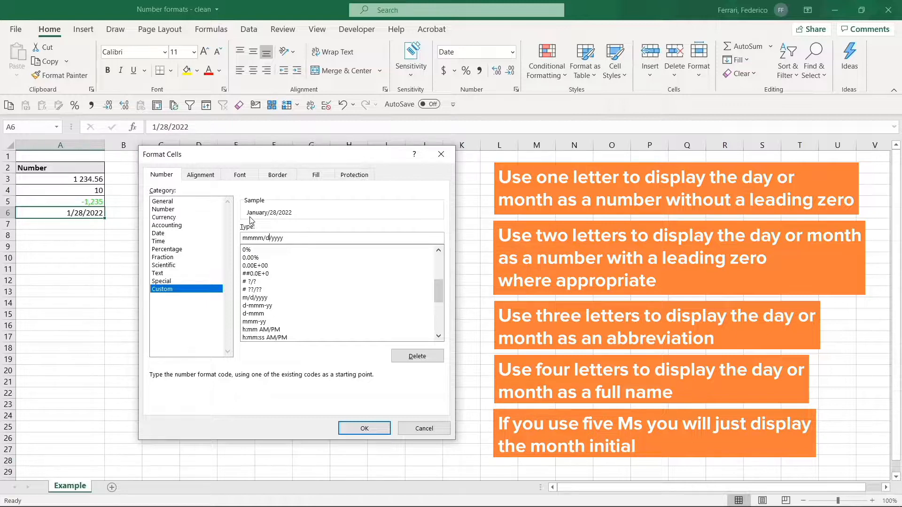
text(m)
key(BackSpace)
key(BackSpace)
key(BackSpace)
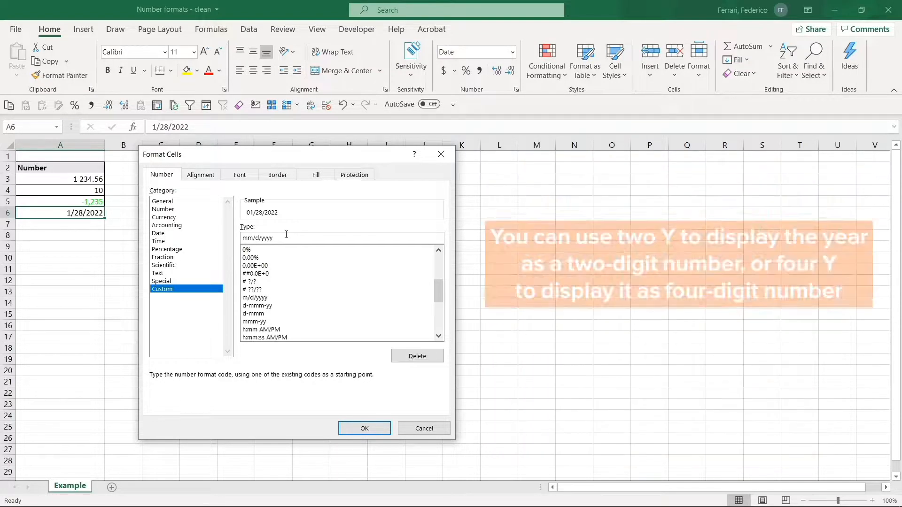
- Try a shorter year code in A6's date format and restore yyyy
click(286, 235)
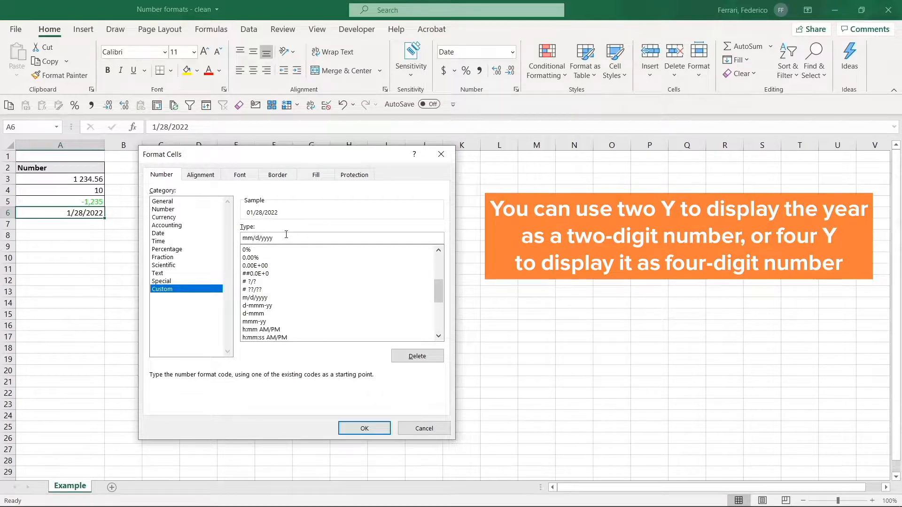
key(BackSpace)
text(yy)
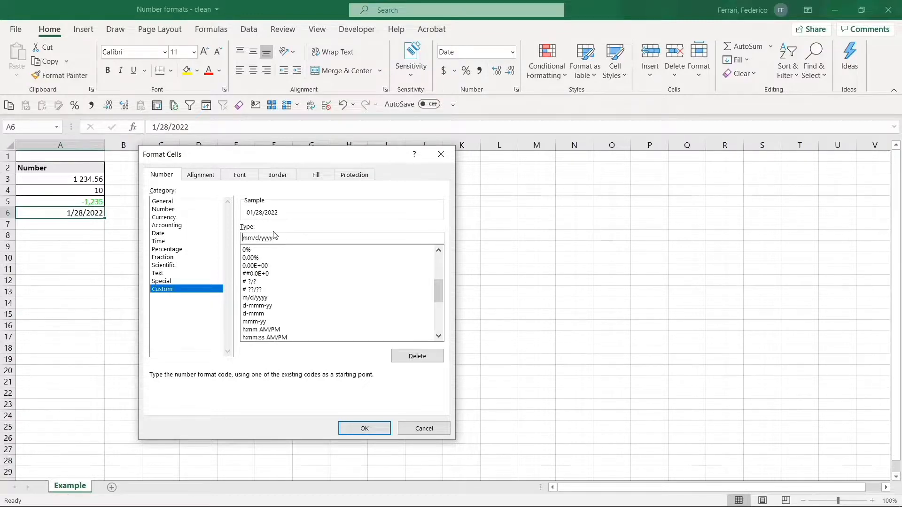
- Add the abbreviated weekday before the date, try a dash separator, and apply ddd mm/d/yyyy with slashes to A6
text(ddd)
click(269, 237)
key(BackSpace)
text(-)
key(BackSpace)
text(/)
click(361, 428)
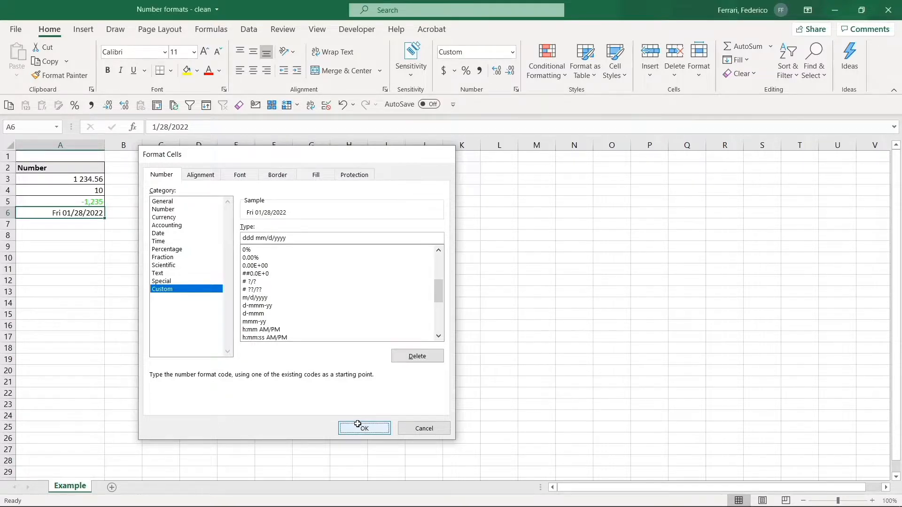